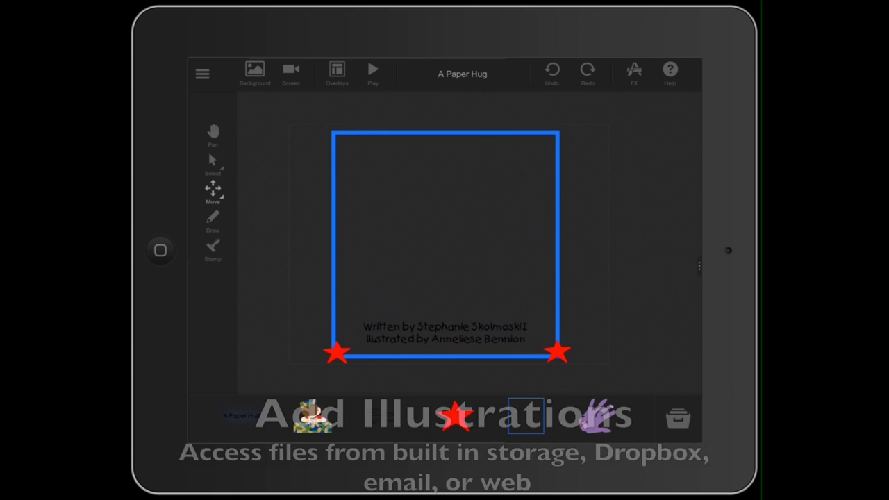
- Place the soldier hug illustration, shrunk inside the blue cover frame, with the A Paper Hug title at the top
left_click_drag(312, 416, 455, 223)
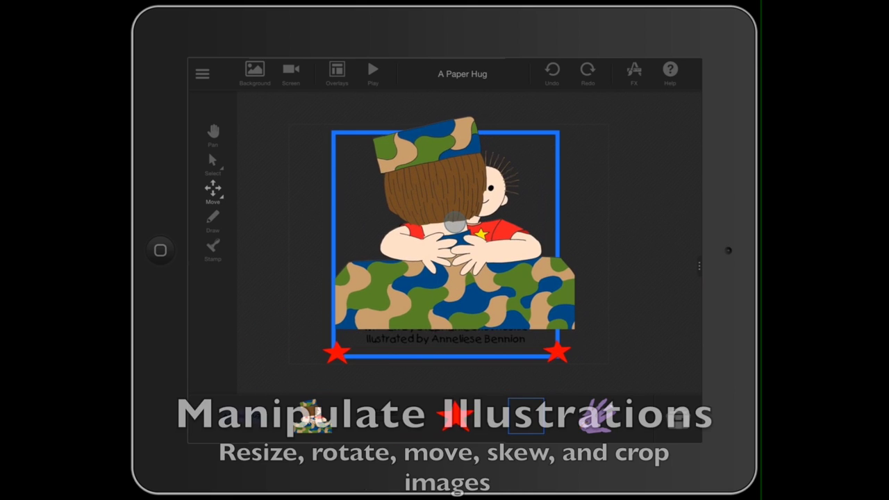
left_click_drag(514, 167, 446, 267)
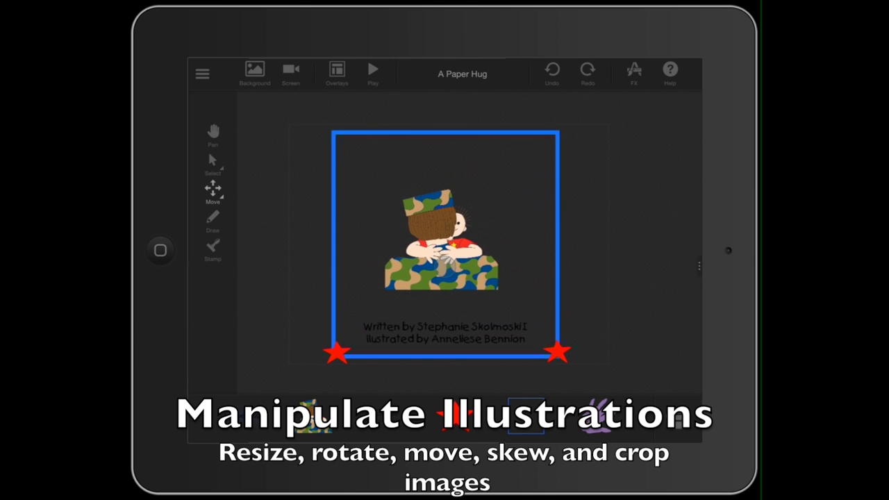
mouse_move(239, 413)
left_mouse_down()
mouse_move(283, 372)
mouse_move(444, 156)
left_mouse_up()
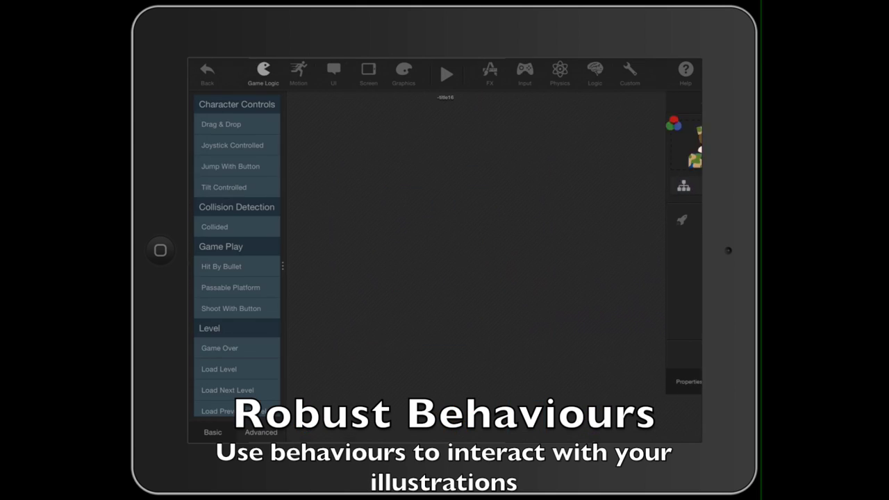
- Add a Started Touching trigger with a Scale To action beneath it
left_click(524, 71)
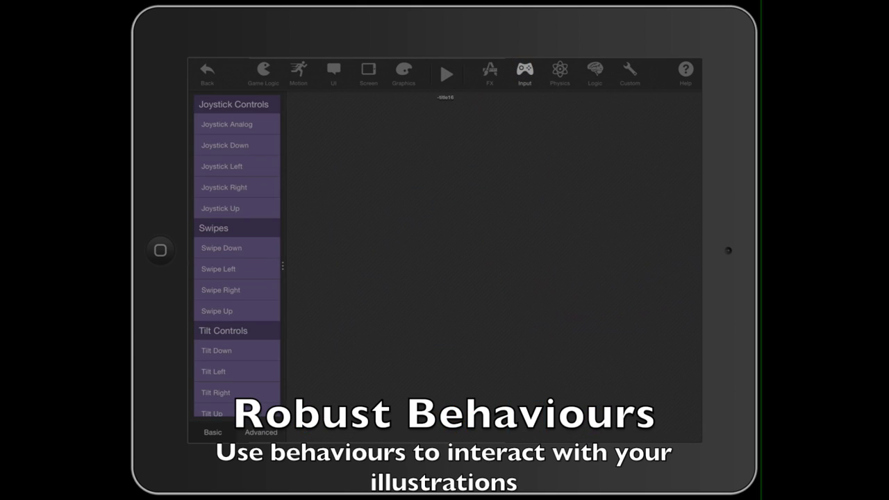
scroll(237, 264, "down", 2)
scroll(237, 264, "down", 2)
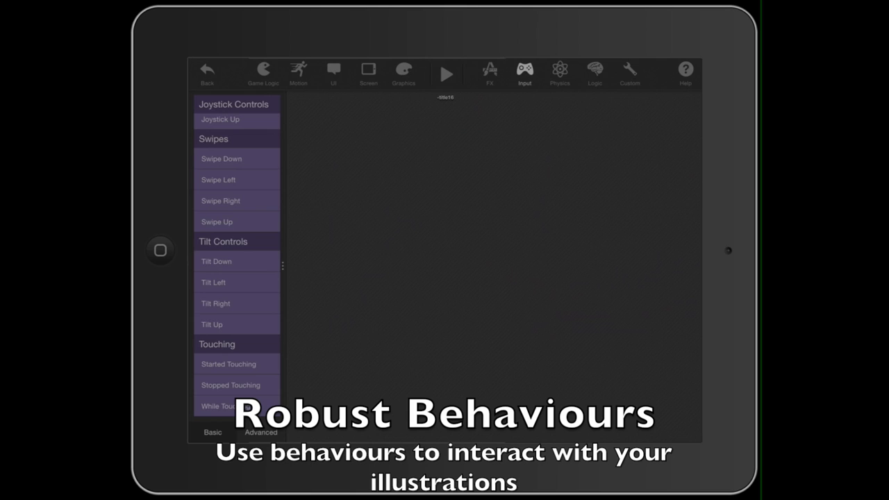
mouse_move(228, 364)
left_mouse_down()
mouse_move(430, 214)
mouse_move(456, 182)
left_mouse_up()
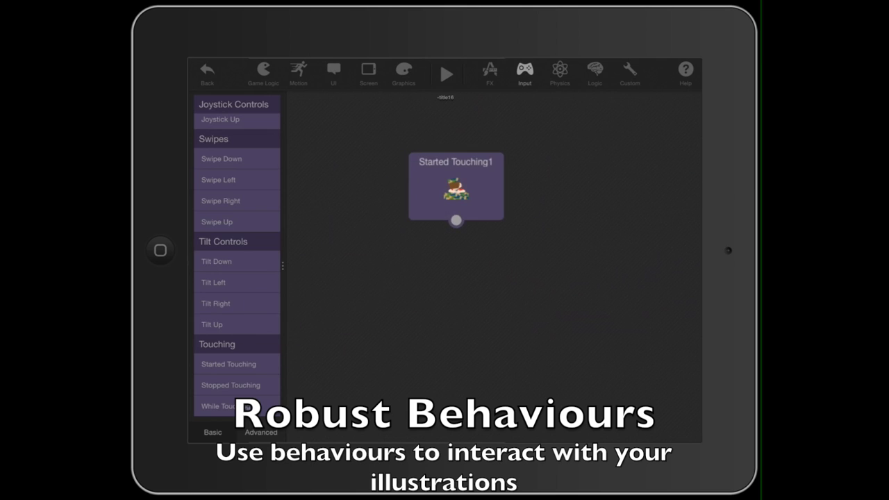
left_click(402, 72)
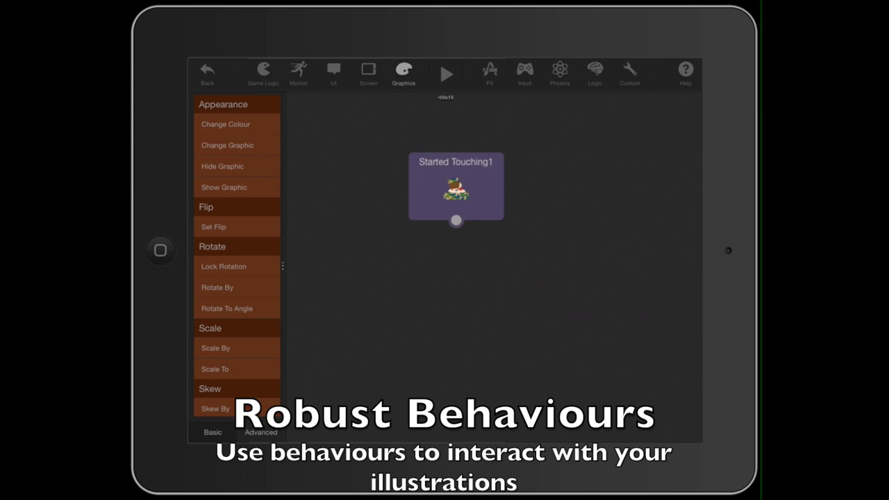
mouse_move(215, 369)
left_mouse_down()
mouse_move(448, 272)
mouse_move(456, 281)
left_mouse_up()
- Set the Scale To2 block's horizontal and vertical scale to 52
left_click(456, 284)
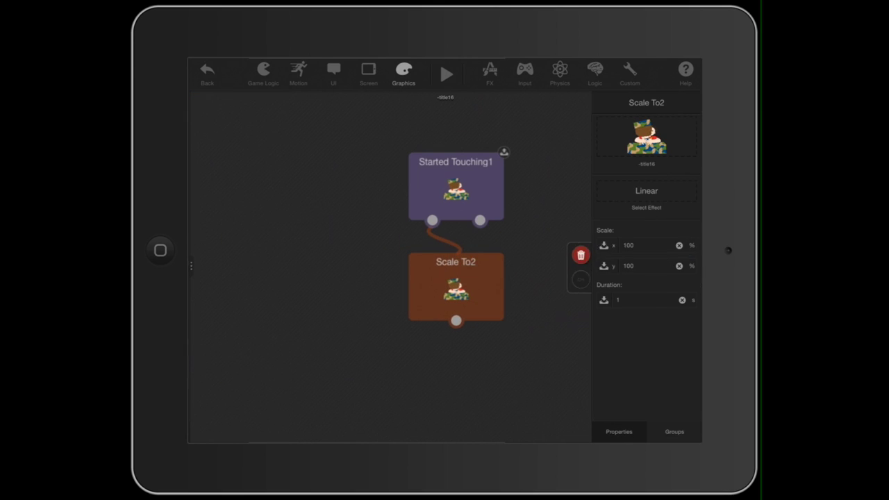
left_click(646, 246)
left_click(495, 273)
left_click(494, 239)
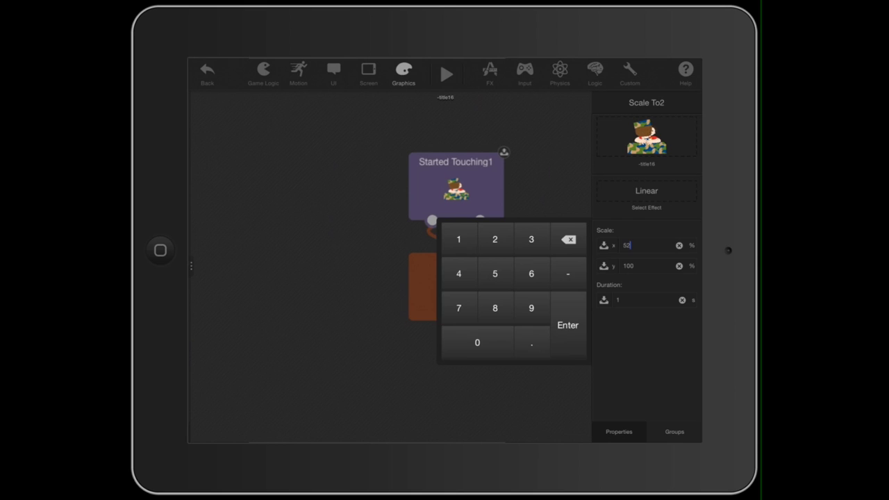
left_click(568, 326)
left_click(672, 266)
left_click(569, 239)
left_click(495, 273)
left_click(495, 239)
left_click(568, 325)
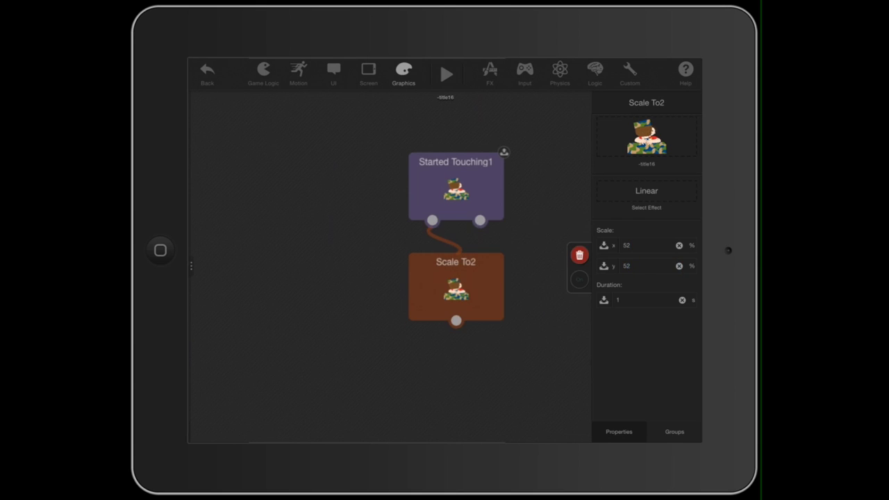
left_click(646, 192)
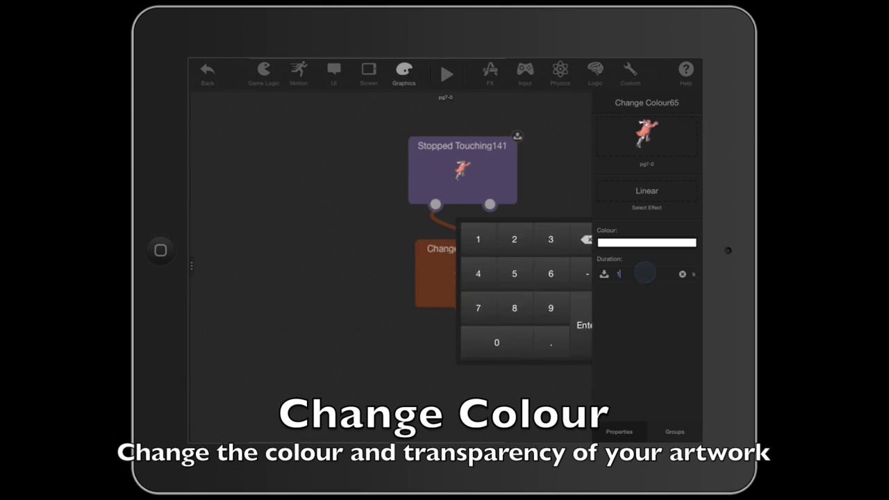
- Enter 0.5 seconds as the Change Colour65 duration
type("0.5")
key("Return")
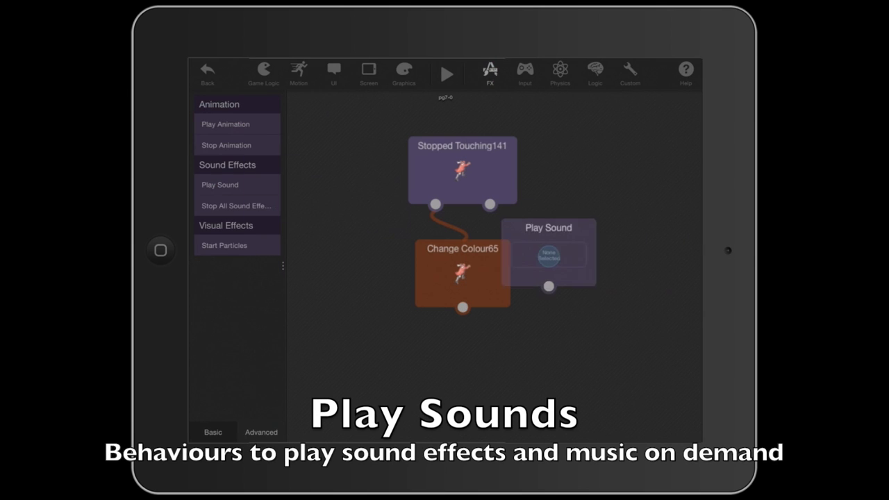
- Add a Play Sound action wired to Stopped Touching141 and set it to footSteps2
left_click_drag(207, 184, 568, 263)
left_click_drag(490, 205, 573, 241)
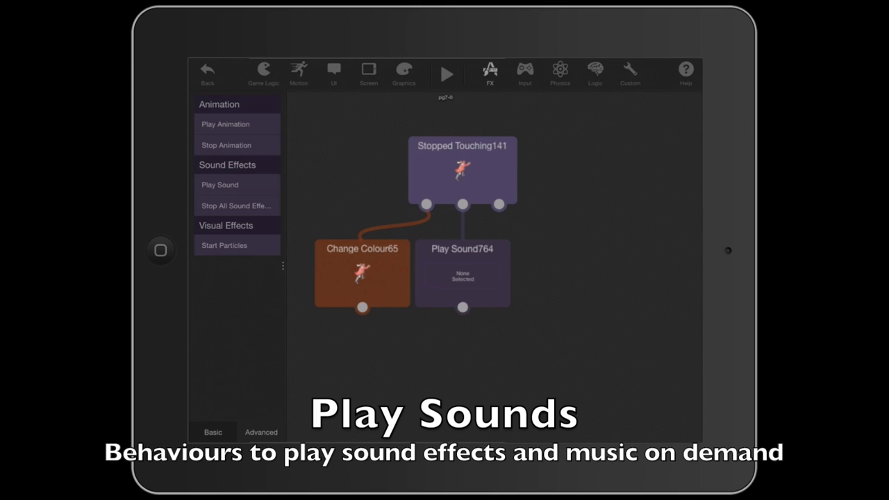
left_click(484, 282)
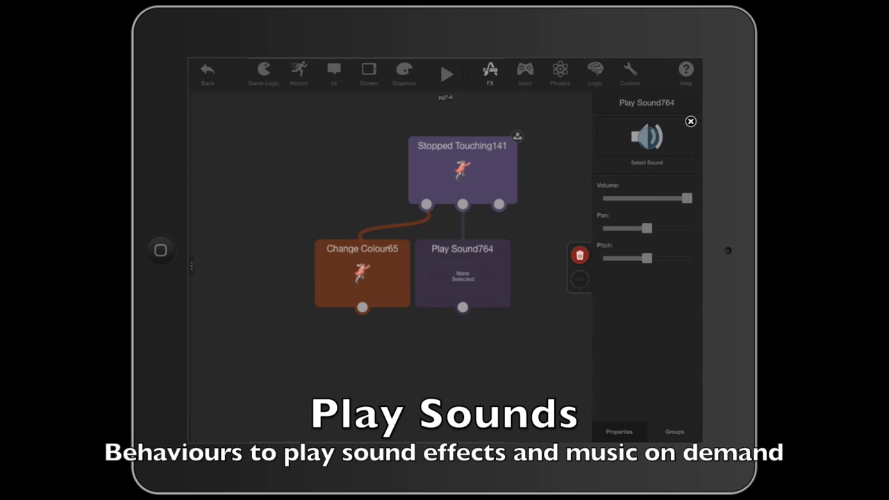
left_click(647, 139)
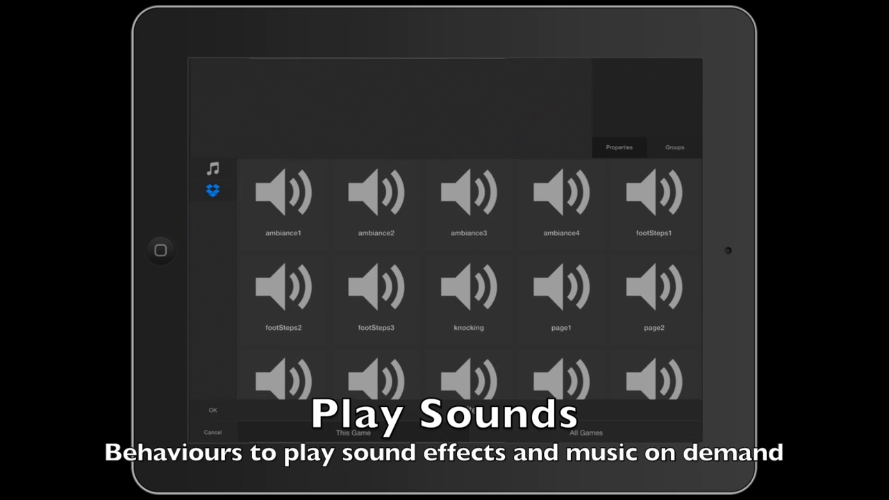
left_click(289, 300)
left_click(213, 410)
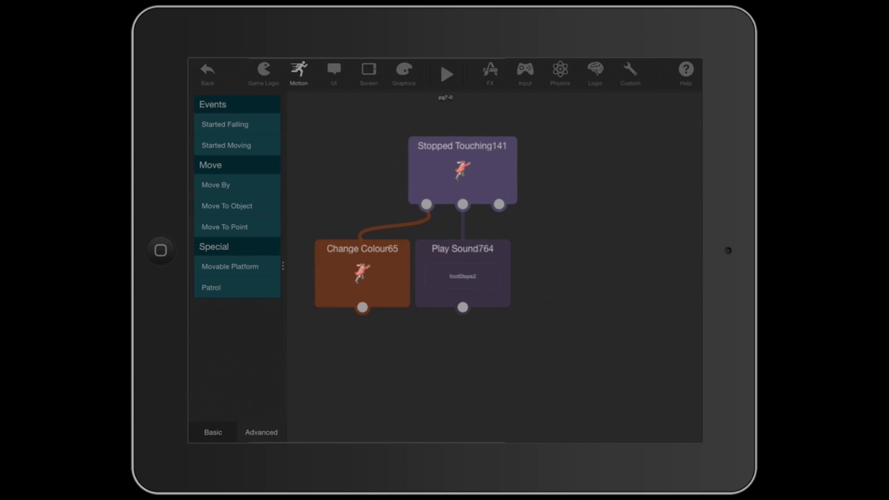
- Add a Move By51 action after Change Colour65, moving by 2 over 0.25 seconds
left_click_drag(215, 185, 371, 362)
left_click_drag(362, 307, 370, 348)
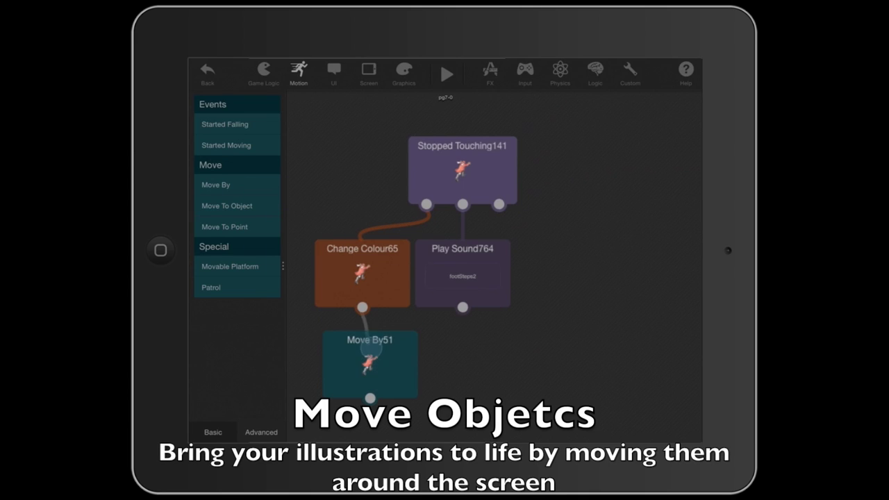
left_click(361, 369)
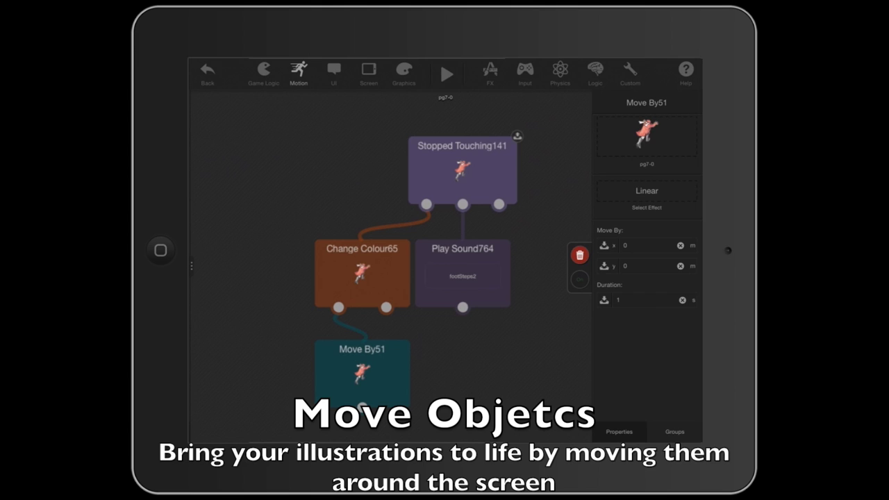
left_click(651, 246)
type("2")
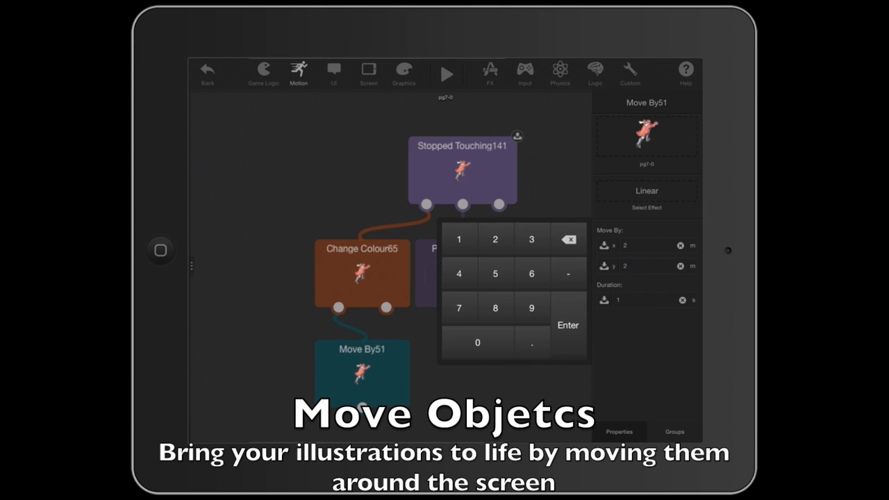
type("0.25")
key("Return")
- Add a Scale By16 action shrinking by -15 over 0.25 seconds
left_click(299, 70)
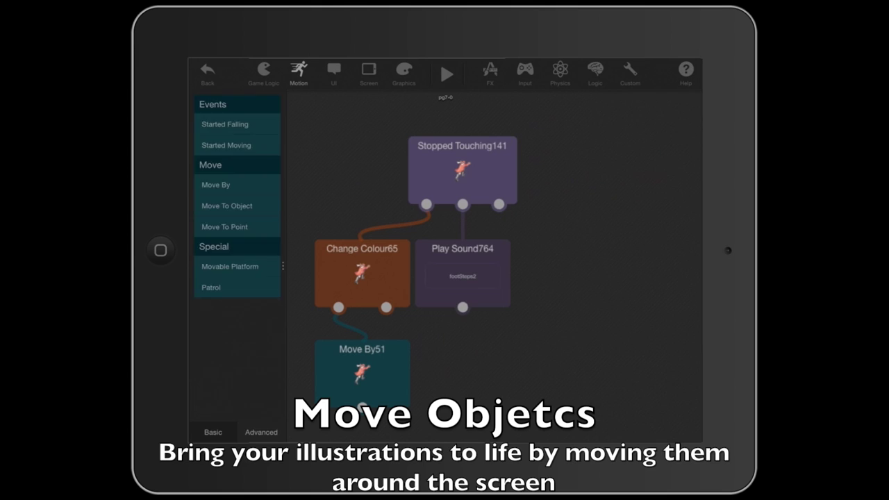
left_click(404, 70)
left_click_drag(215, 349, 464, 375)
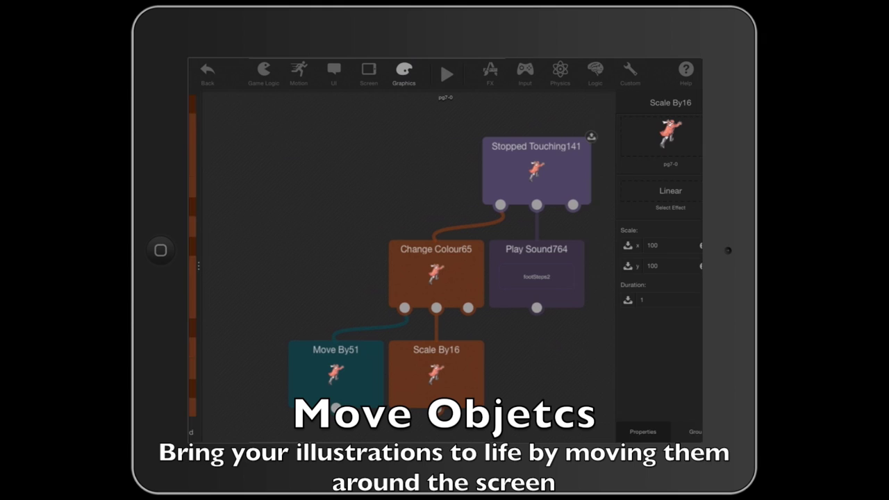
left_click(629, 245)
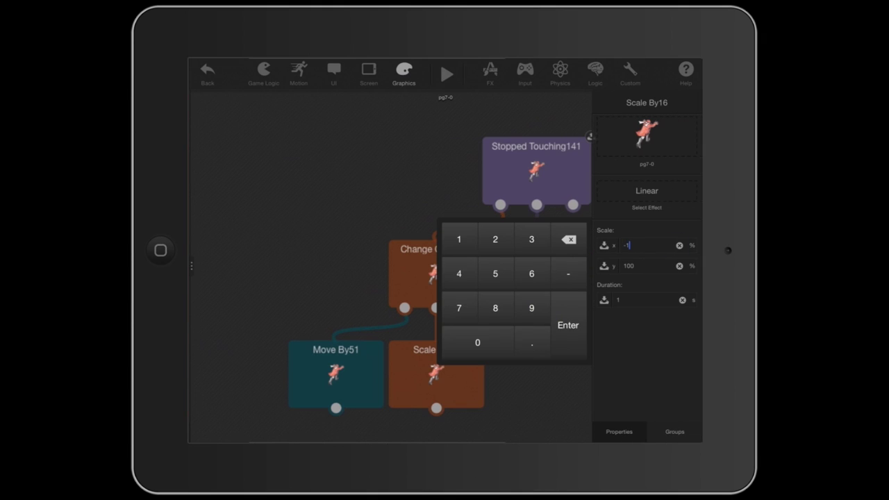
type("-15")
key("Return")
left_click(646, 299)
type("0.25")
key("Return")
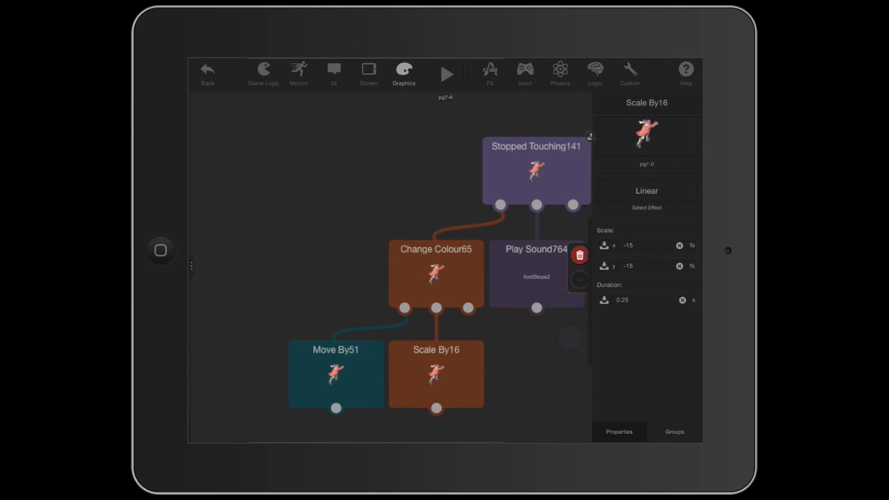
- Add a 0.5-second Change Colour66 action and preview the book
left_click(583, 341)
left_click_drag(584, 341, 584, 244)
left_click_drag(226, 124, 333, 376)
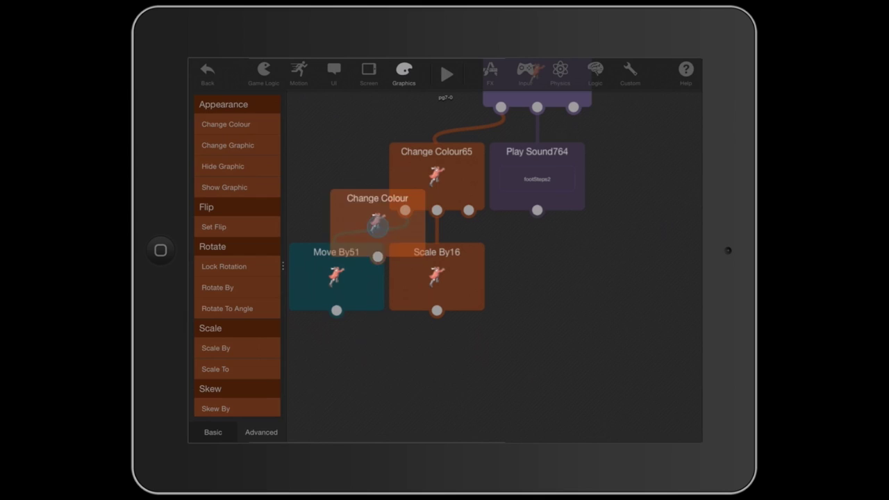
left_click(646, 273)
type("0.5")
key("Return")
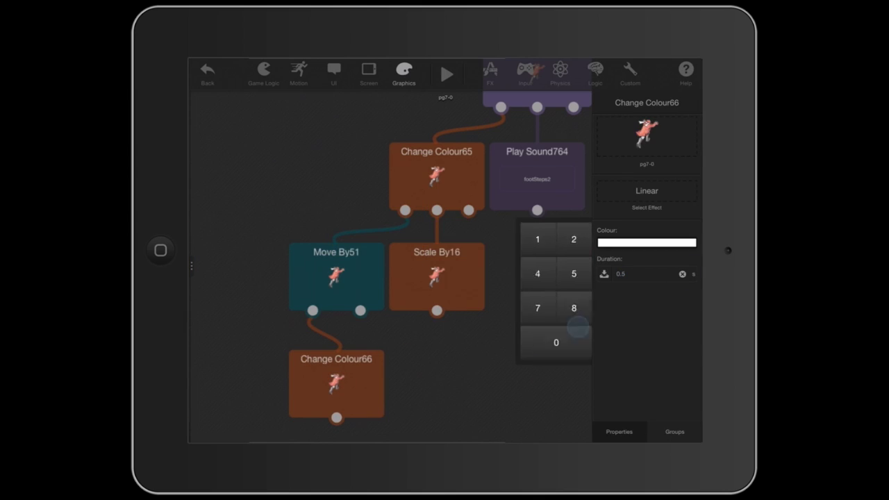
left_click(447, 73)
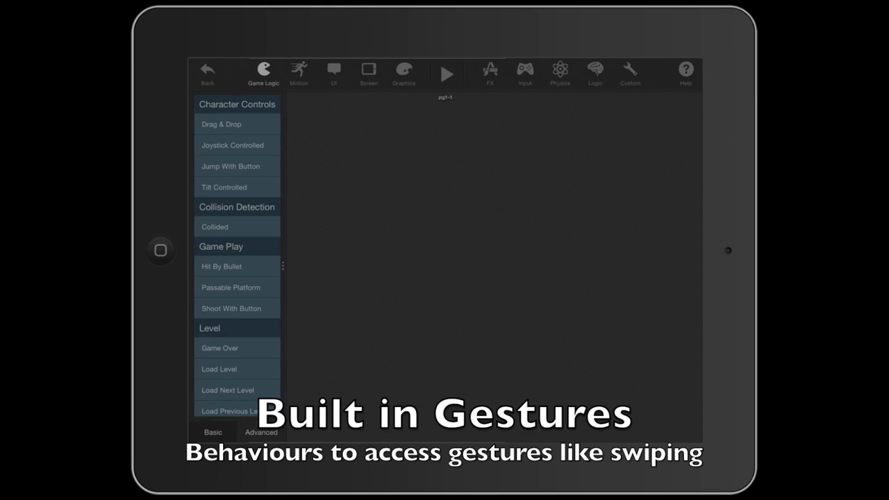
- Place a Swipe Left trigger from the Input gestures onto the empty page canvas
left_click(528, 68)
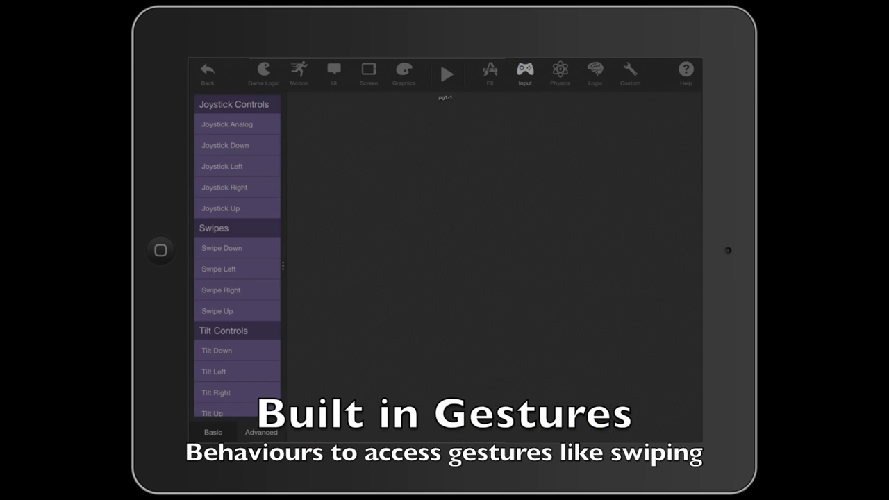
mouse_move(219, 269)
left_mouse_down()
mouse_move(308, 248)
mouse_move(437, 198)
mouse_move(456, 177)
left_mouse_up()
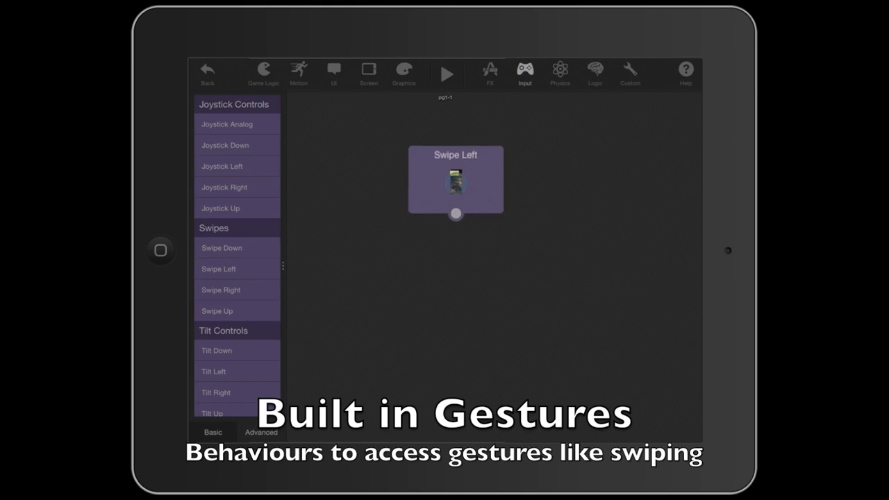
- Add a Screen To Point action linked from Swipe Left, targeting the demon panel
left_click(369, 69)
left_click_drag(227, 368, 453, 278)
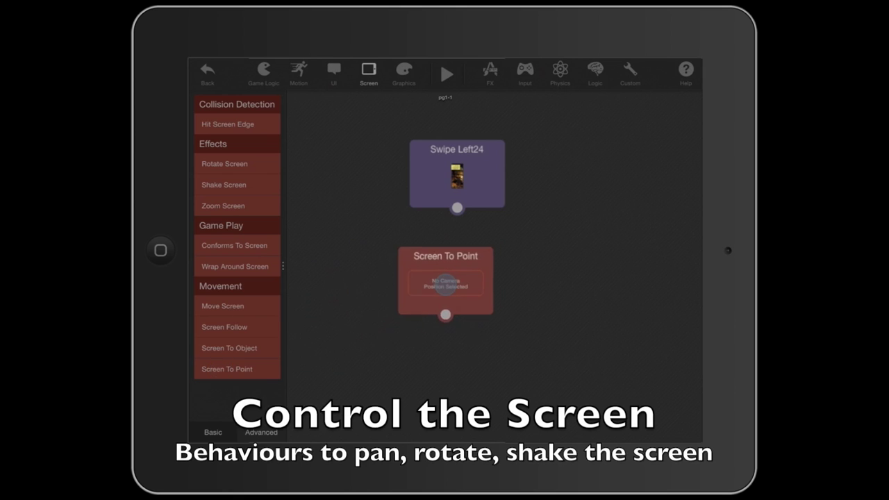
left_click_drag(457, 207, 458, 259)
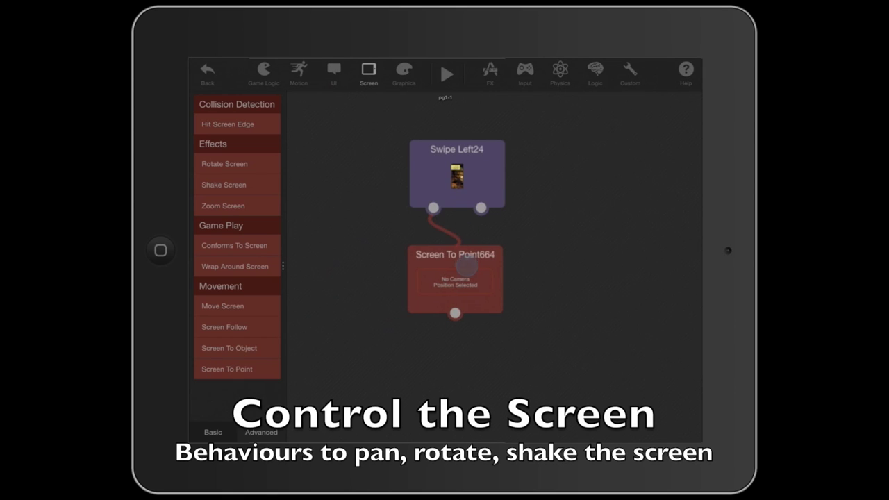
left_click(457, 278)
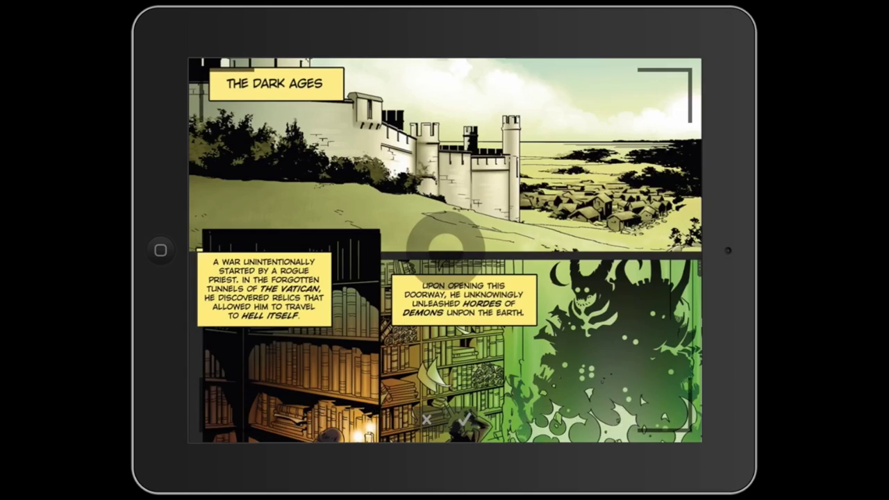
left_click_drag(549, 375, 454, 224)
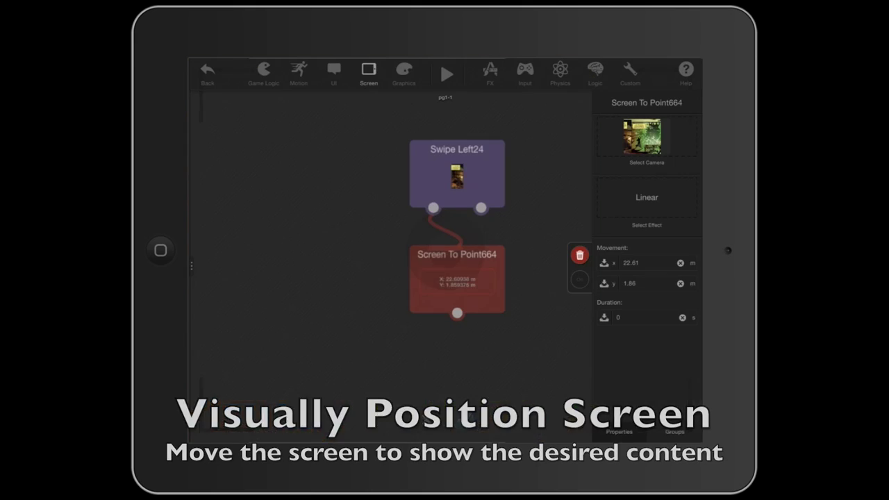
- Give the pan a 0.5-second duration with Out Back easing
left_click(681, 317)
left_click(472, 344)
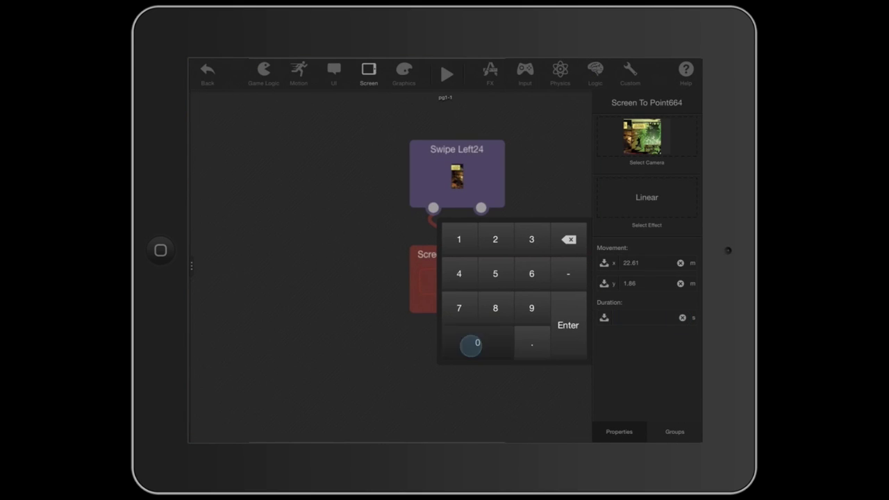
left_click(528, 341)
left_click(496, 276)
left_click(567, 337)
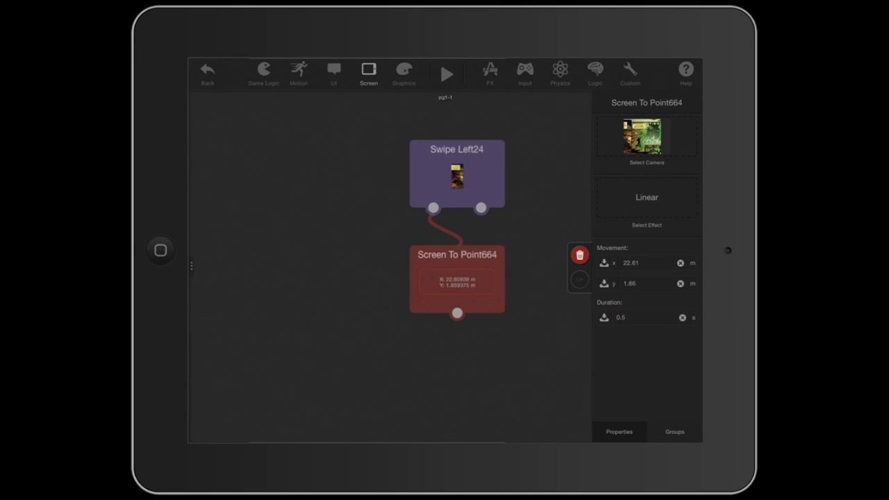
left_click(646, 203)
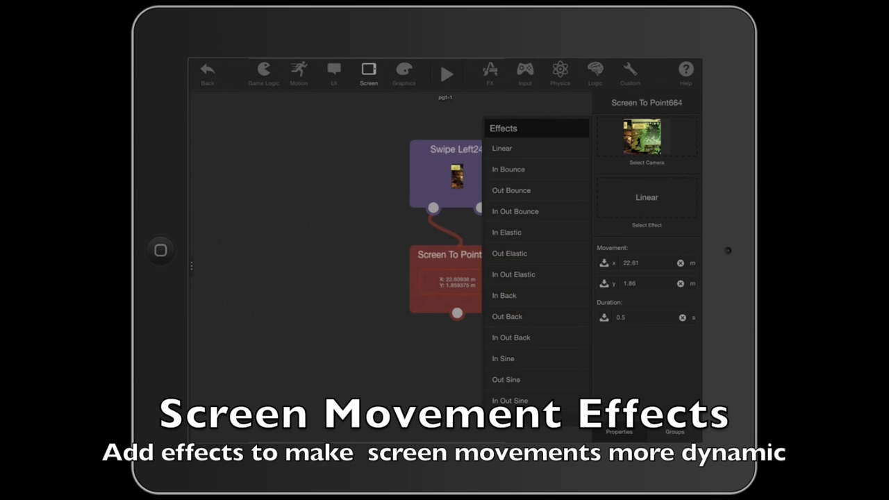
left_click(530, 317)
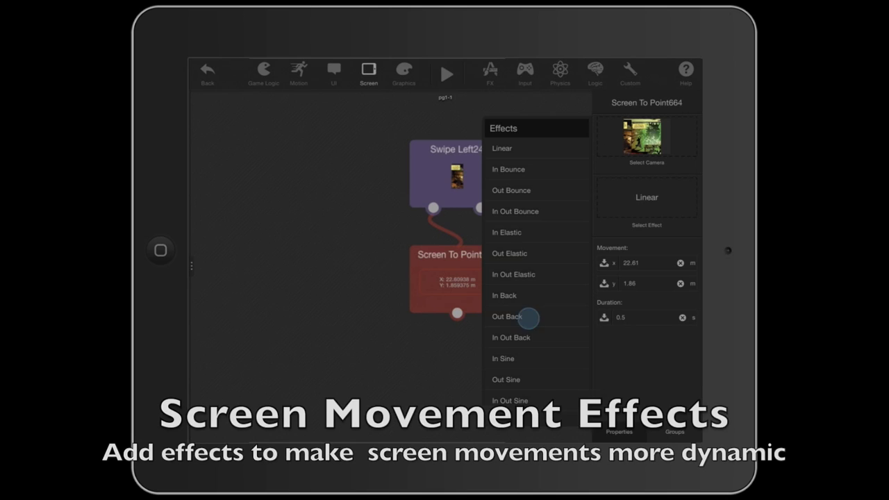
- Add a Zoom Screen1226 action linked from the swipe trigger, with In Out Sine easing
left_click(192, 266)
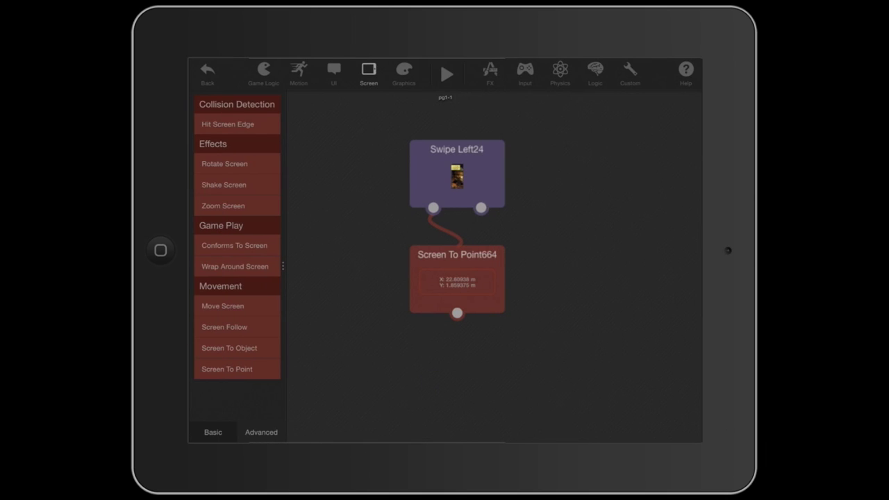
mouse_move(223, 205)
left_mouse_down()
mouse_move(526, 257)
mouse_move(562, 273)
left_mouse_up()
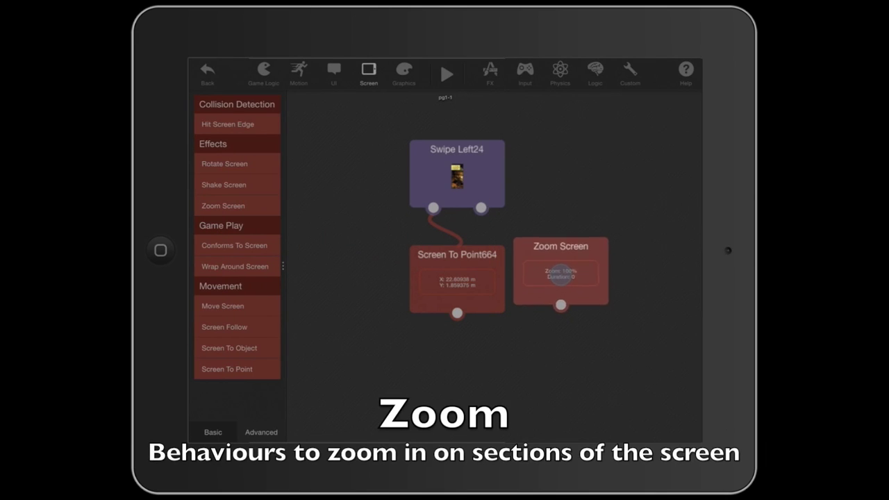
left_click_drag(480, 208, 549, 252)
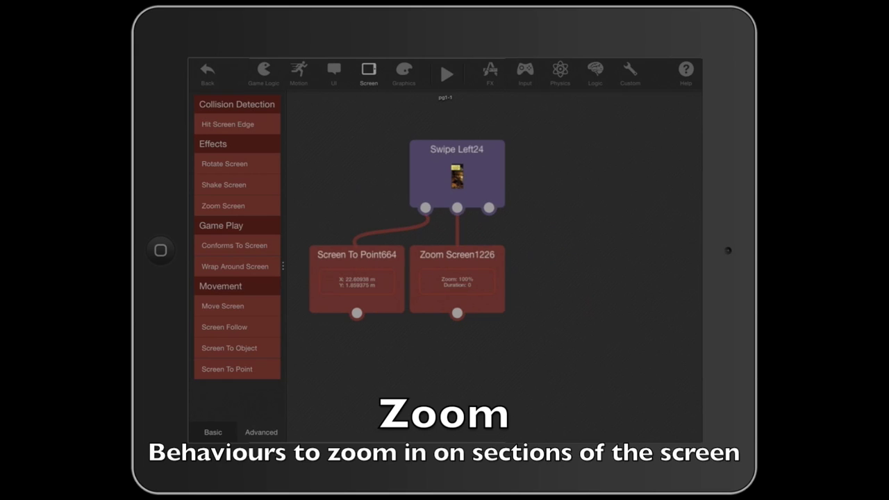
left_click(457, 285)
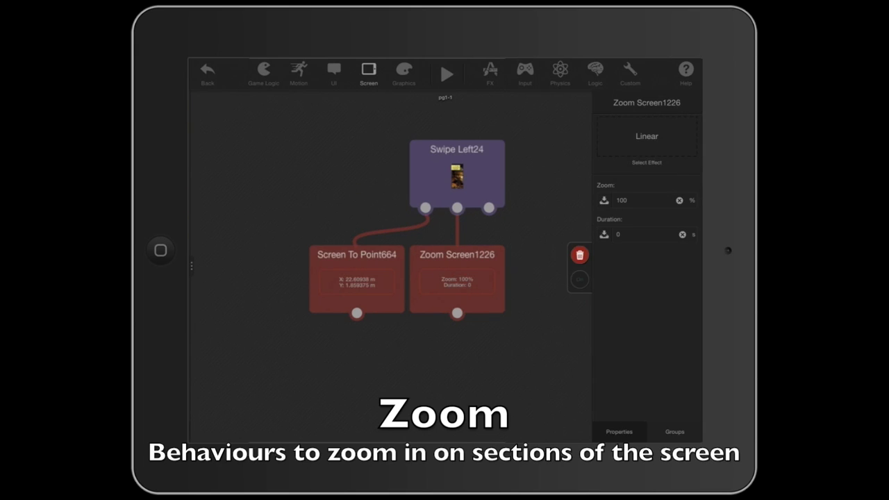
left_click(647, 136)
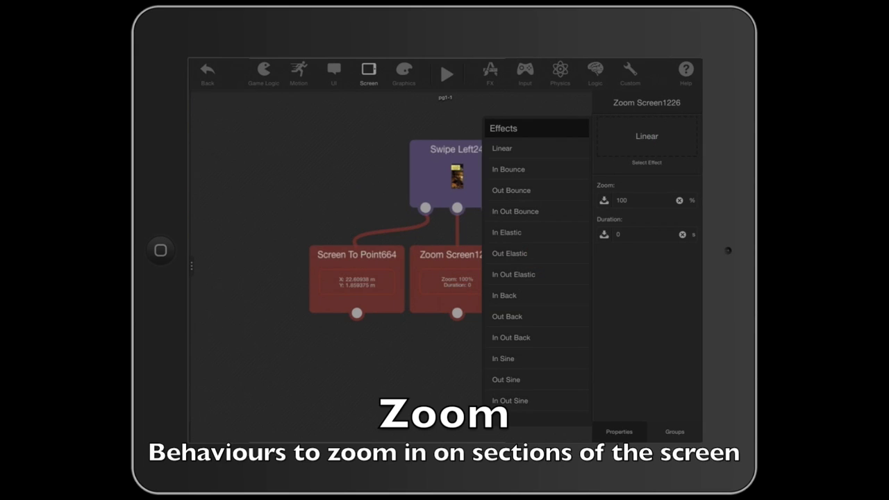
left_click_drag(526, 285, 539, 210)
left_click(510, 288)
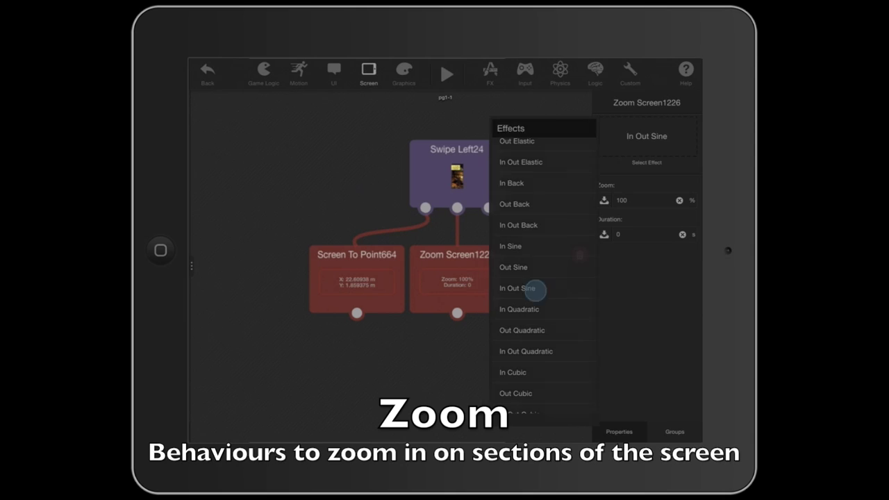
- Set the zoom to 110 percent over 0.5 seconds
left_click(678, 200)
left_click(459, 239)
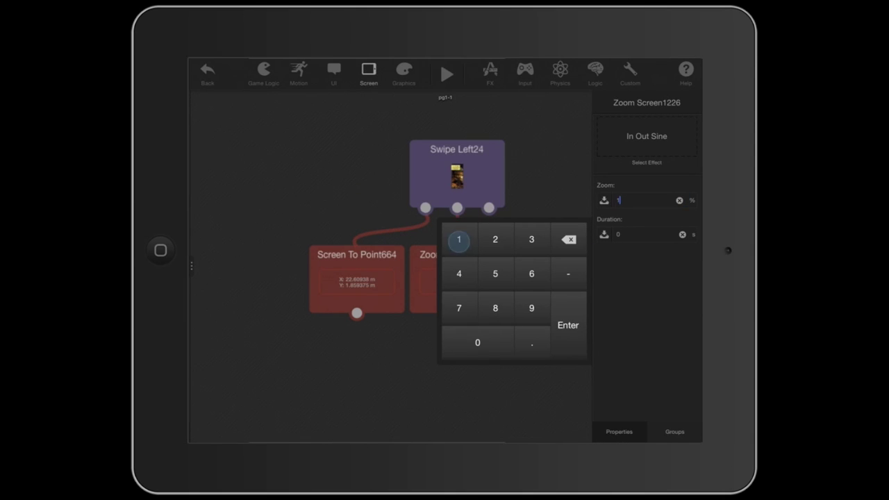
left_click(477, 342)
left_click(568, 325)
left_click(639, 234)
left_click(532, 343)
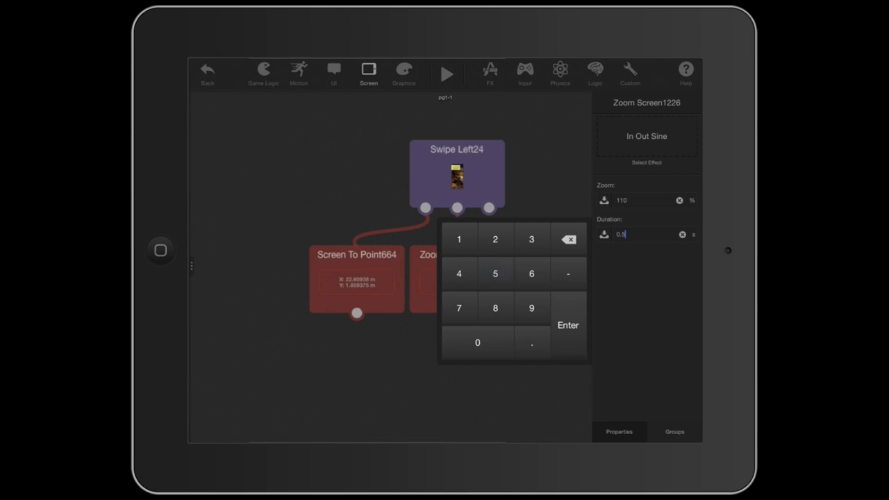
left_click(571, 335)
left_click(369, 73)
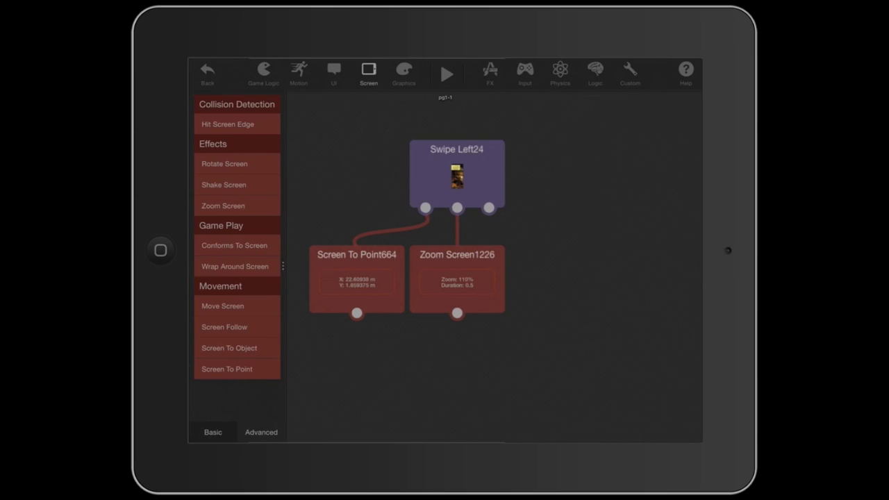
- Add a Shake Screen behaviour, then preview stepping through the castle, library and demon panels
left_click_drag(224, 185, 360, 354)
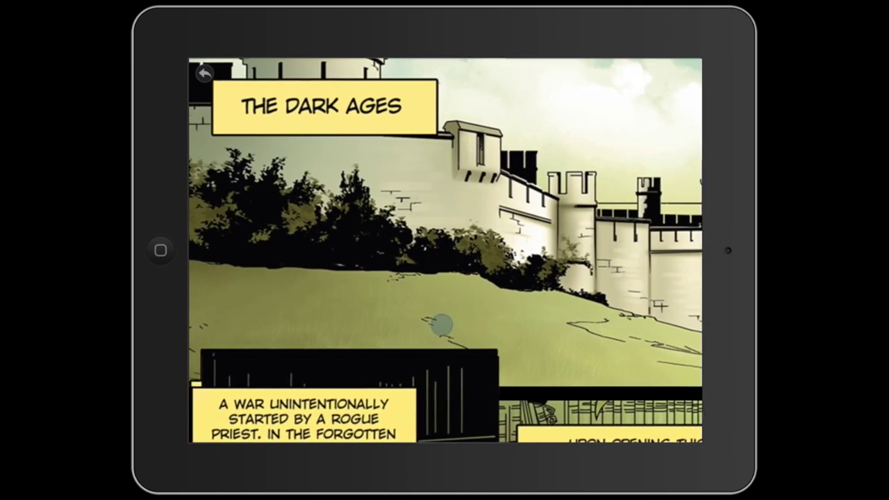
left_click(374, 306)
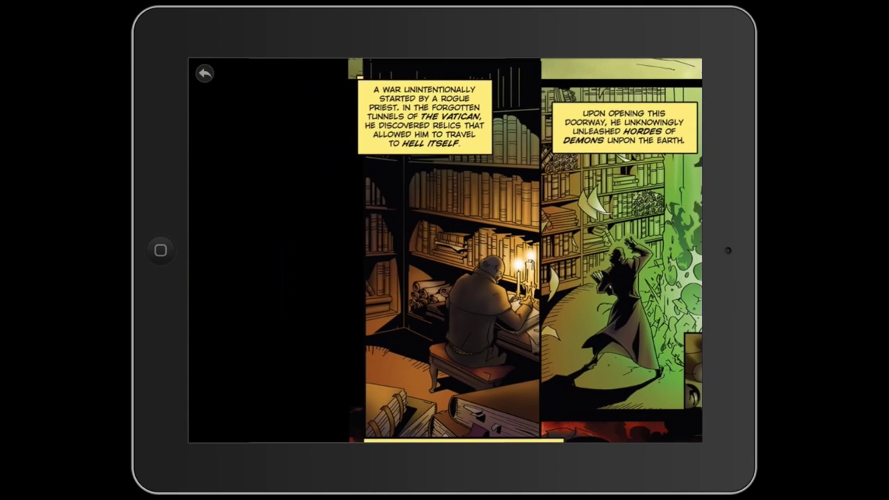
left_click(394, 337)
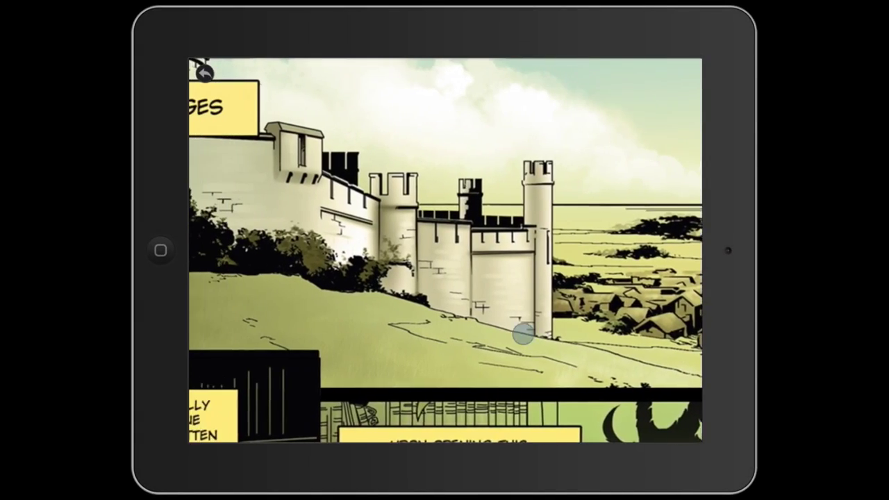
left_click(523, 334)
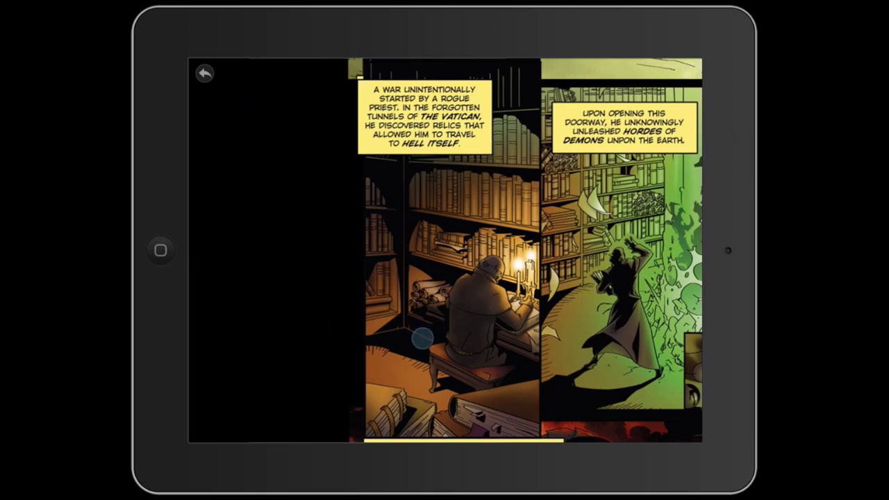
left_click(422, 338)
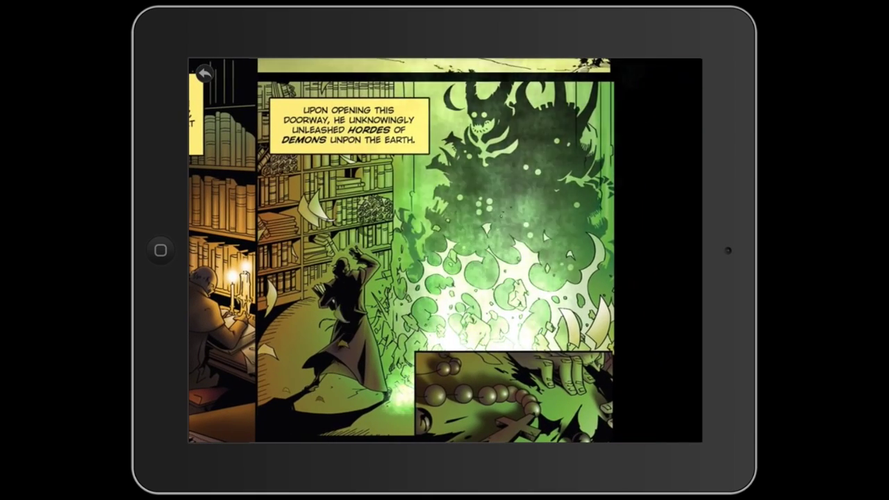